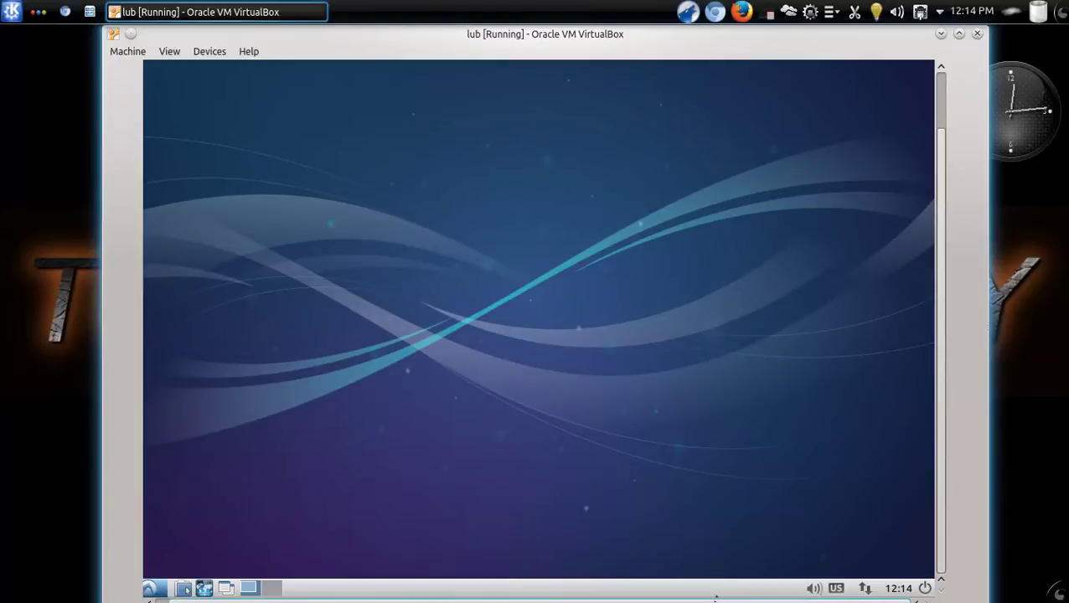
# Look through Desktop Preferences and the wallpaper browser, then close them without changing the wallpaper
pyautogui.hscroll(-1, 761, 598)
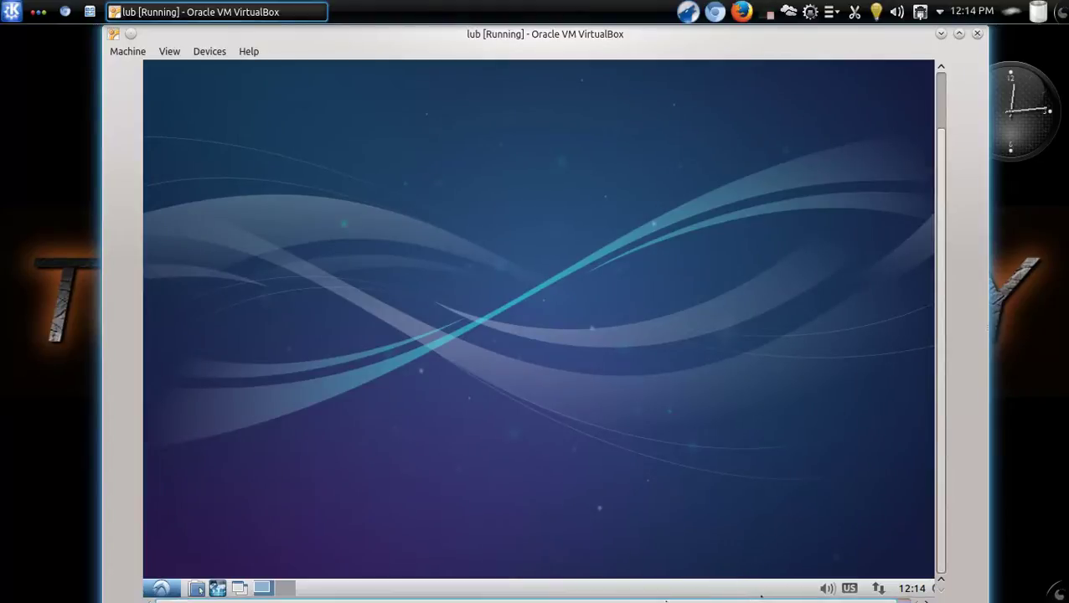
pyautogui.hscroll(1, 761, 597)
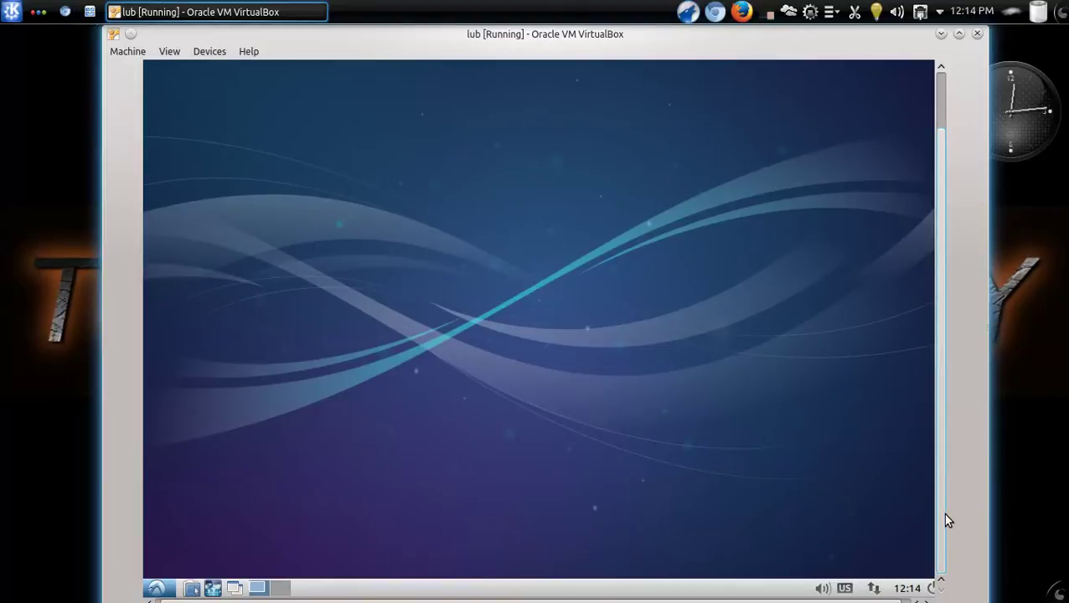
pyautogui.hscroll(-1, 763, 600)
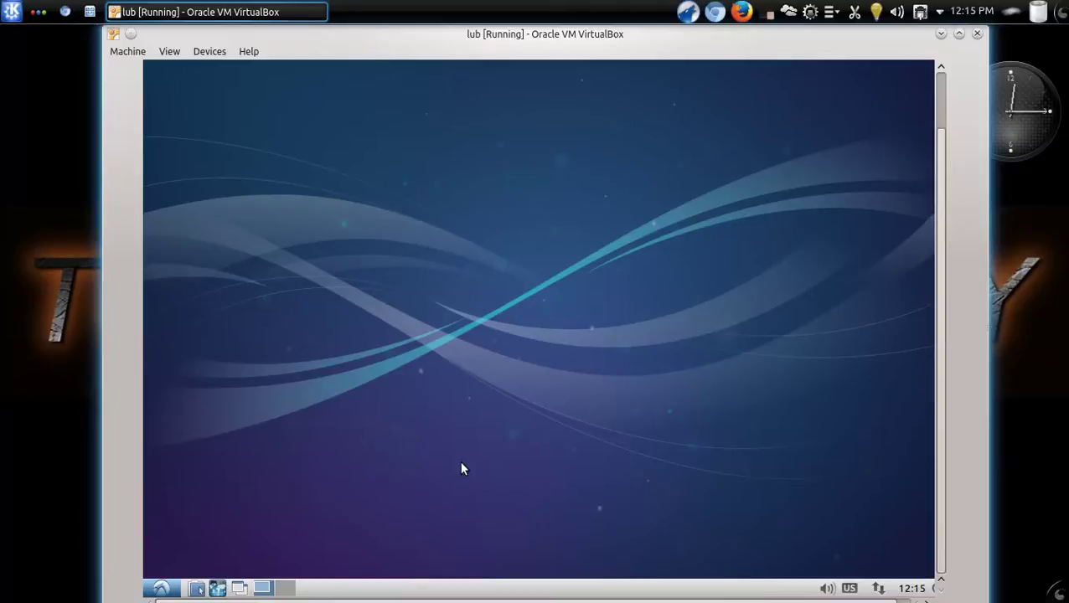
pyautogui.rightClick(356, 173)
pyautogui.click(440, 298)
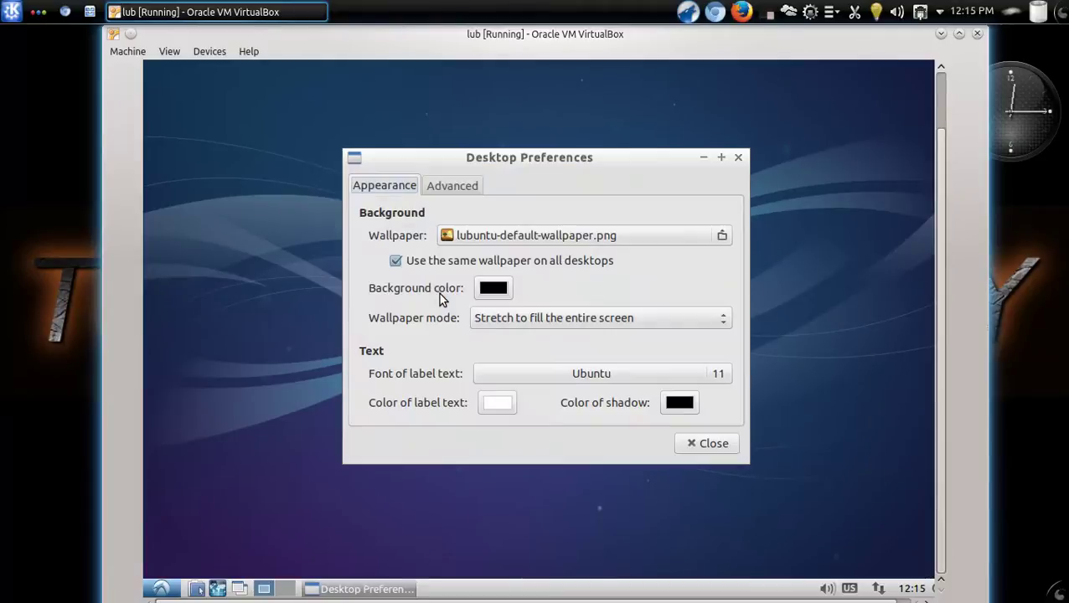
pyautogui.click(723, 238)
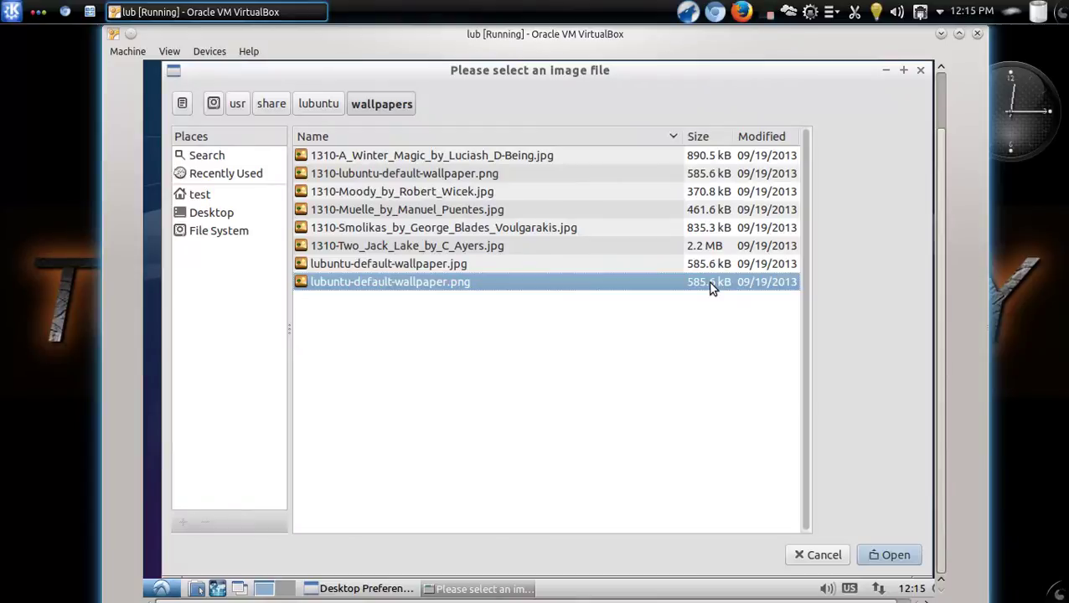
pyautogui.click(825, 556)
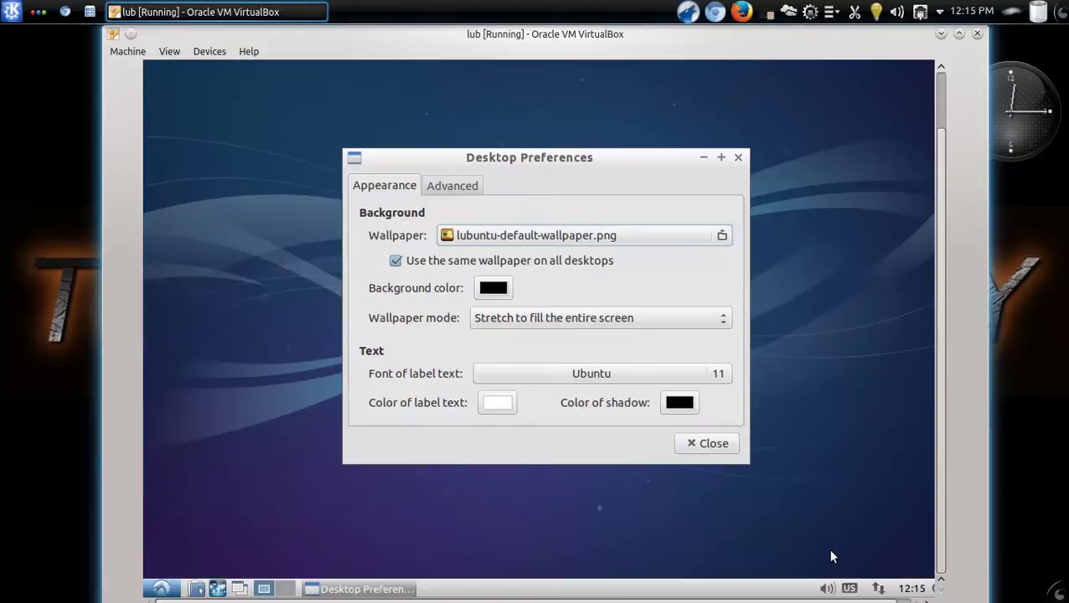
pyautogui.click(724, 444)
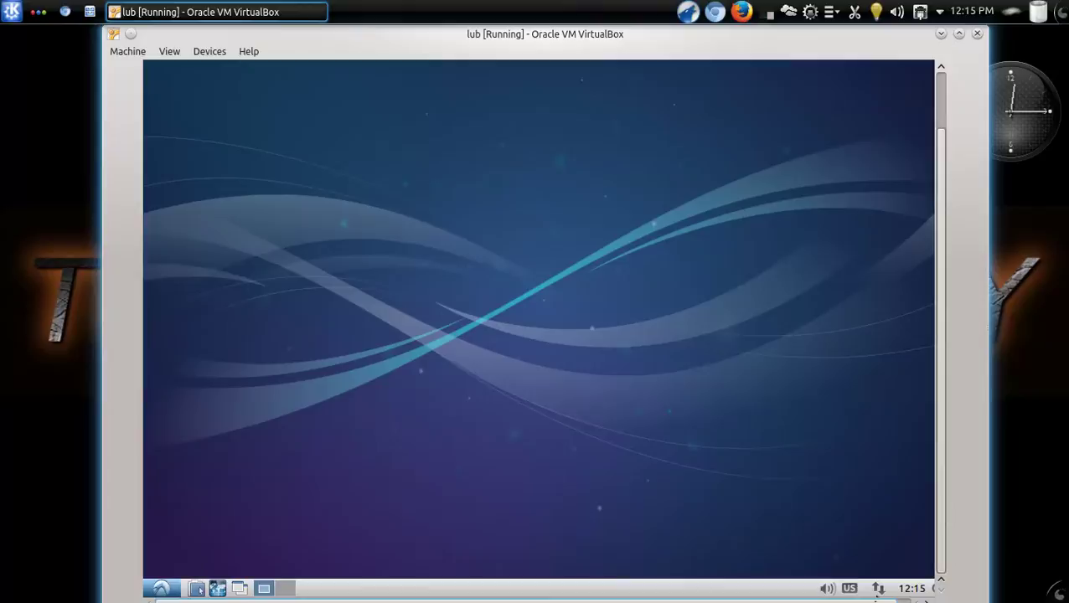
# Check the panel's logout options, October 2013 calendar, network status and volume control, leaving each unchanged
pyautogui.click(926, 588)
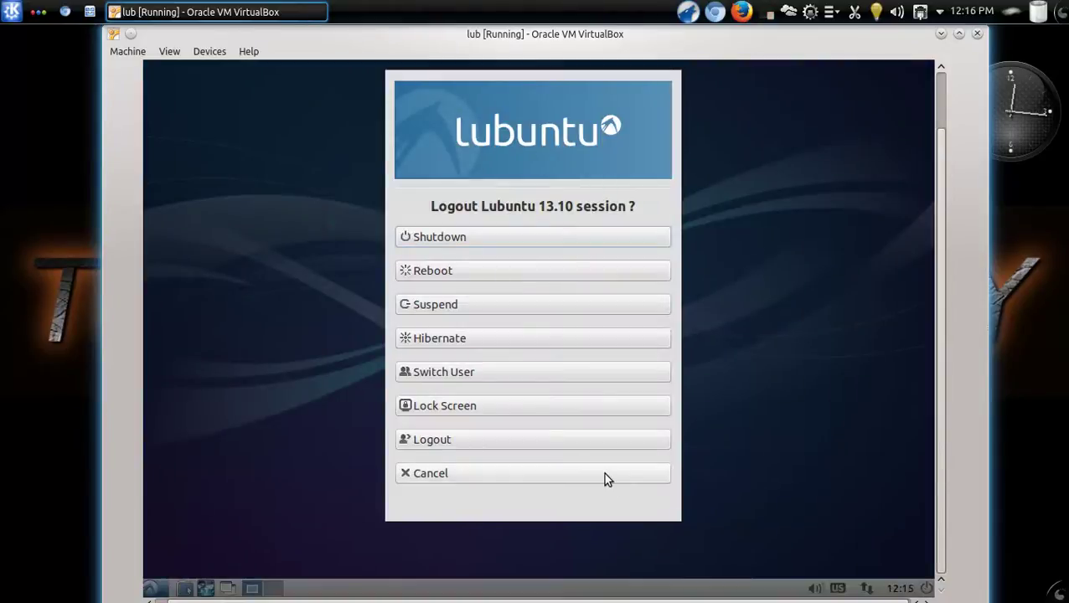
pyautogui.click(603, 472)
pyautogui.click(902, 589)
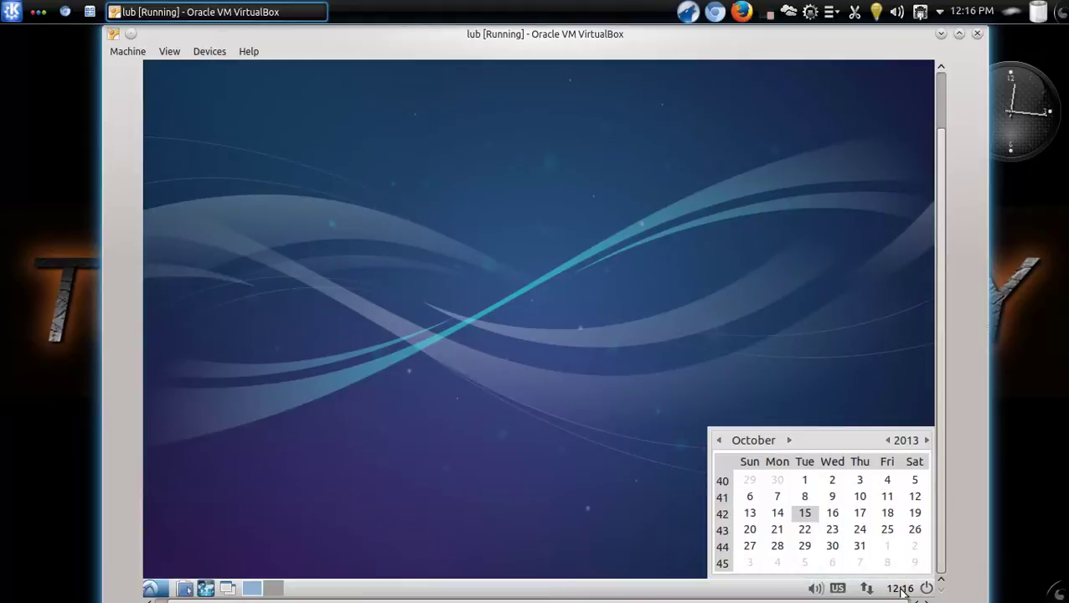
pyautogui.click(902, 589)
pyautogui.click(868, 590)
pyautogui.click(868, 590)
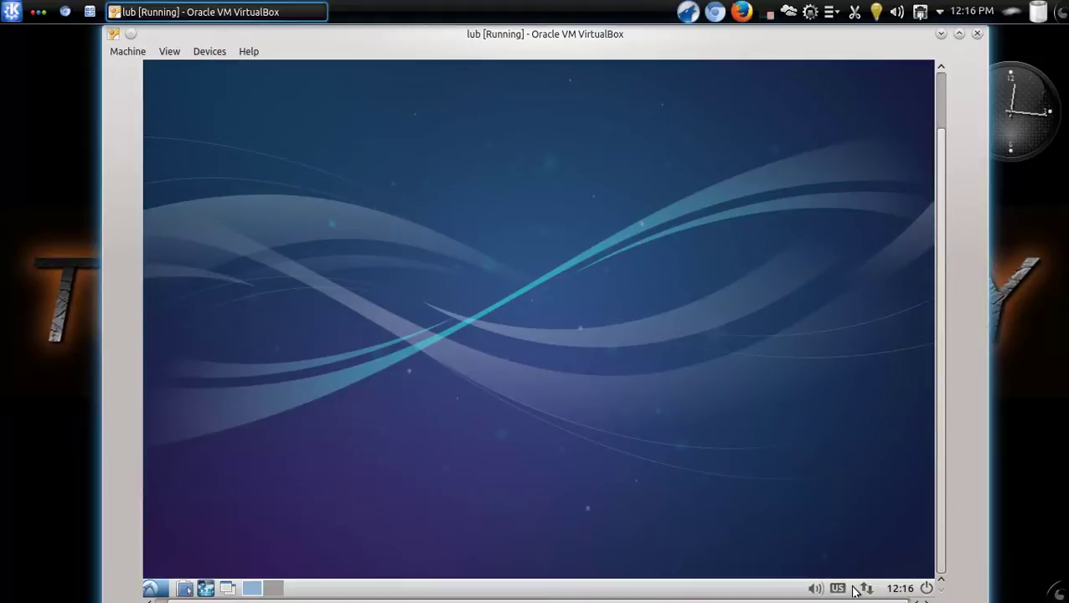
pyautogui.click(815, 589)
pyautogui.click(815, 589)
# View the taskbar panel options, then switch to the second virtual desktop and back
pyautogui.rightClick(751, 590)
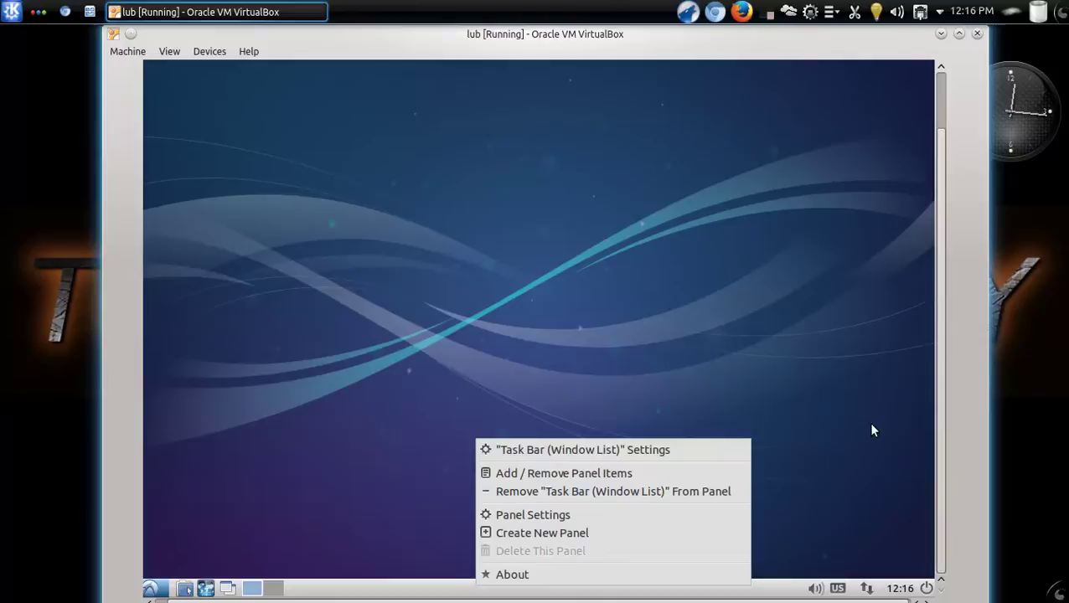
pyautogui.click(837, 587)
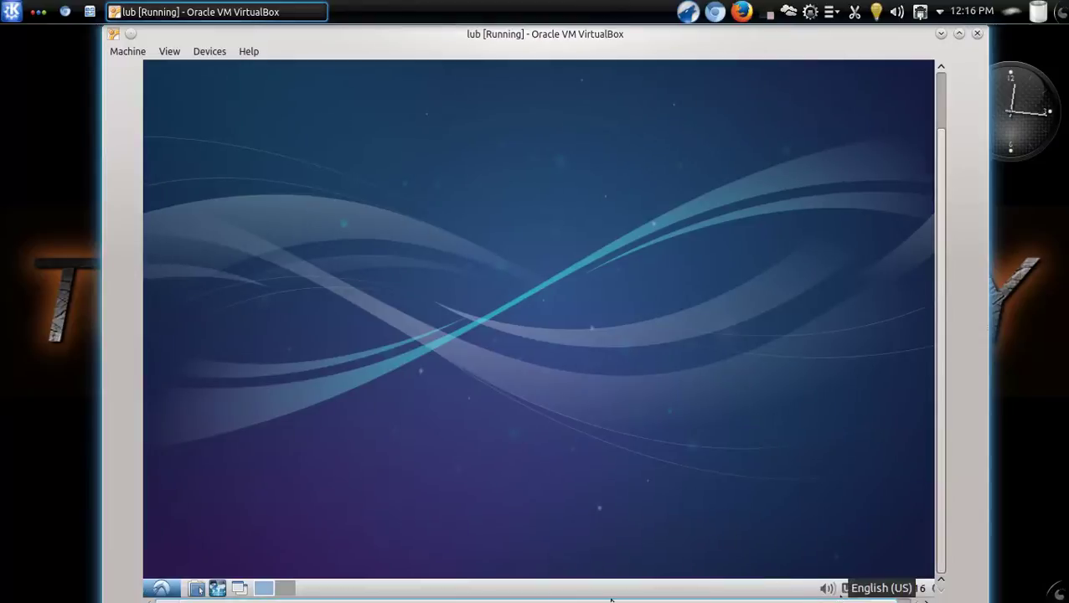
pyautogui.click(285, 589)
pyautogui.click(264, 590)
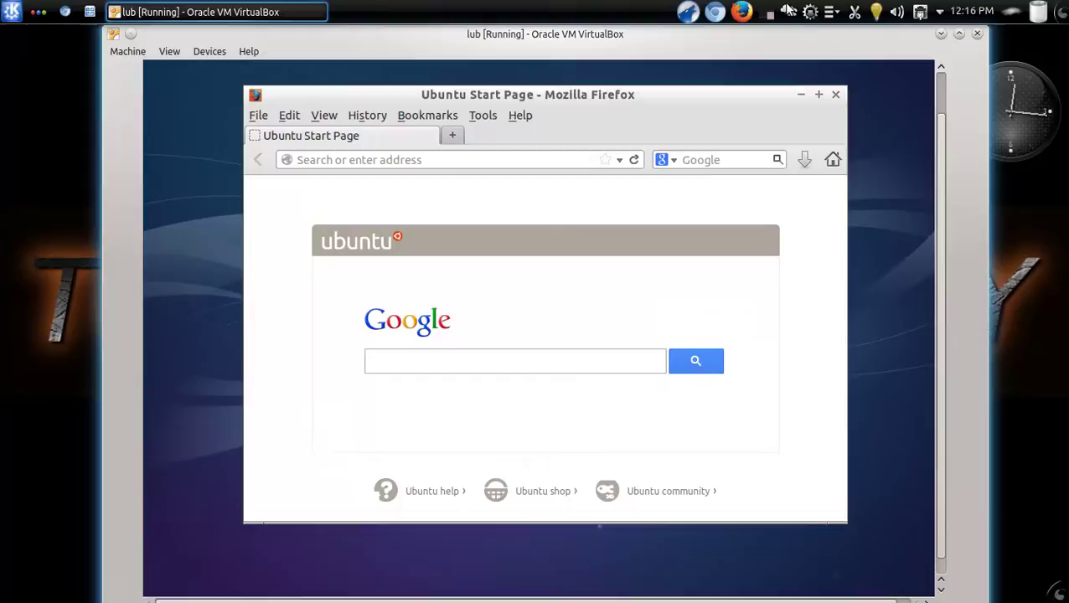
# Close Firefox, then view PCManFM's version info and detailed list view of the home folder
pyautogui.click(836, 97)
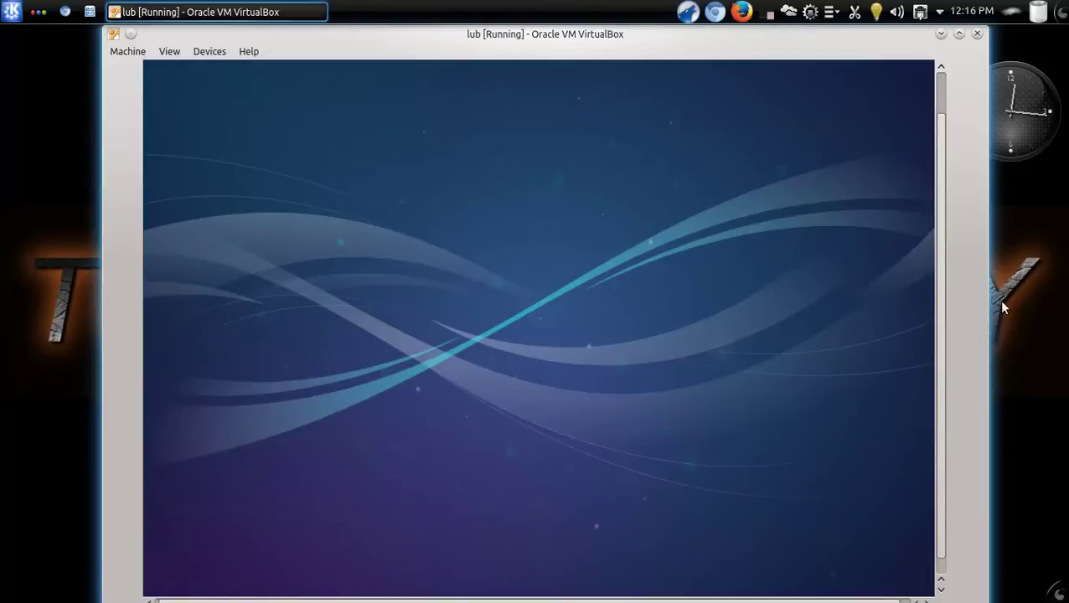
pyautogui.scroll(-1, 939, 400)
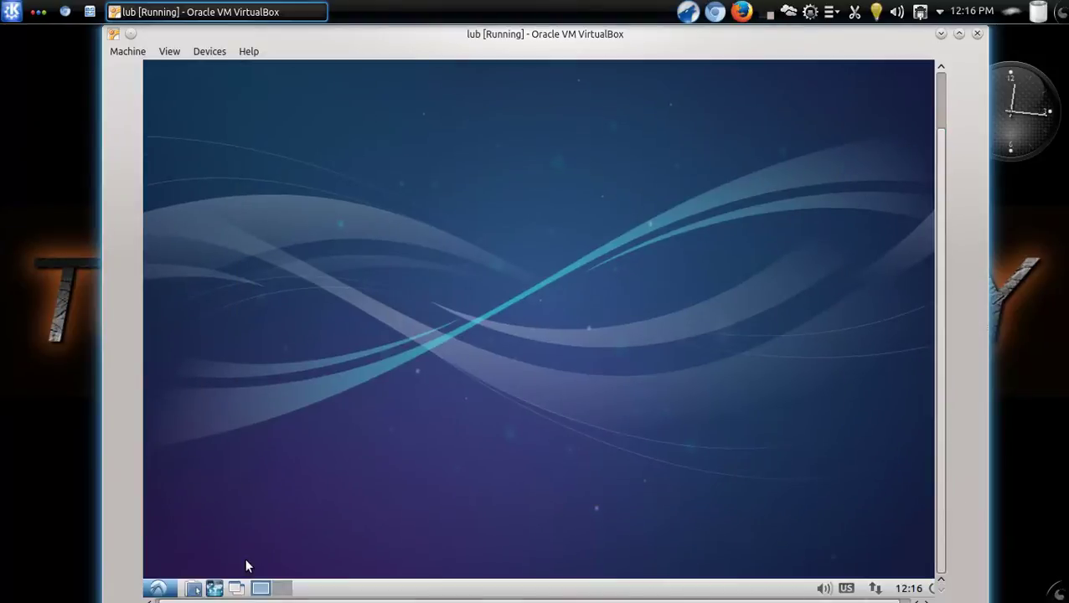
pyautogui.click(190, 589)
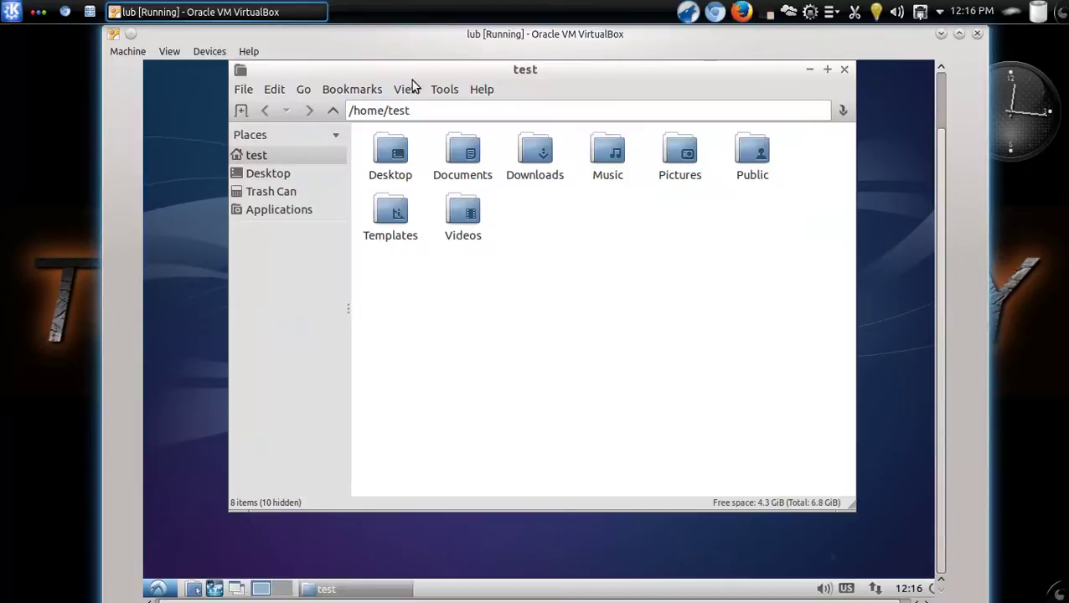
pyautogui.click(488, 94)
pyautogui.click(489, 111)
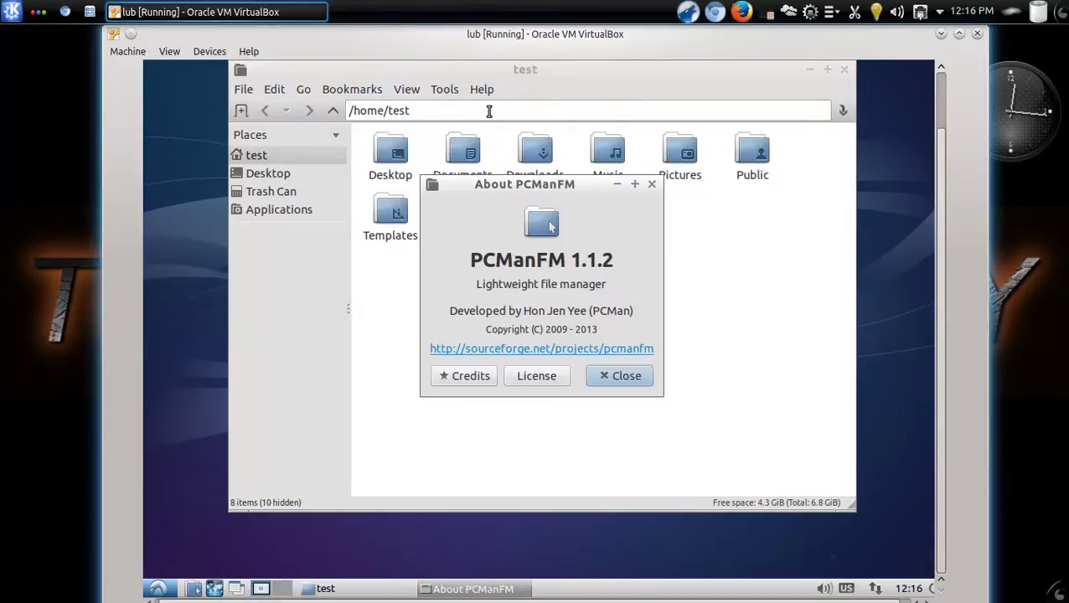
pyautogui.click(609, 381)
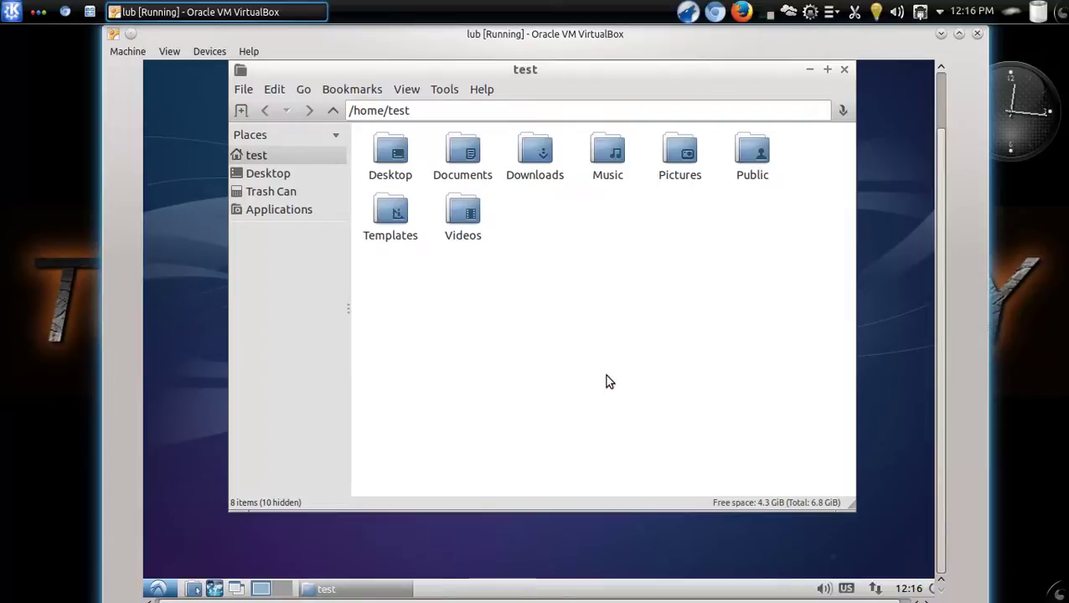
pyautogui.click(407, 90)
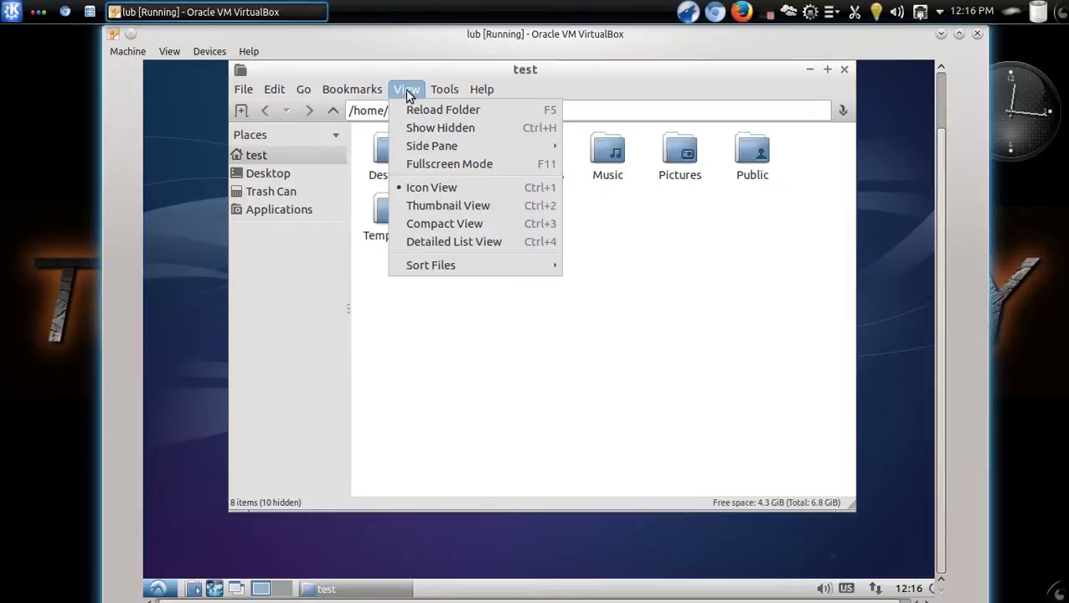
pyautogui.click(455, 242)
pyautogui.click(843, 70)
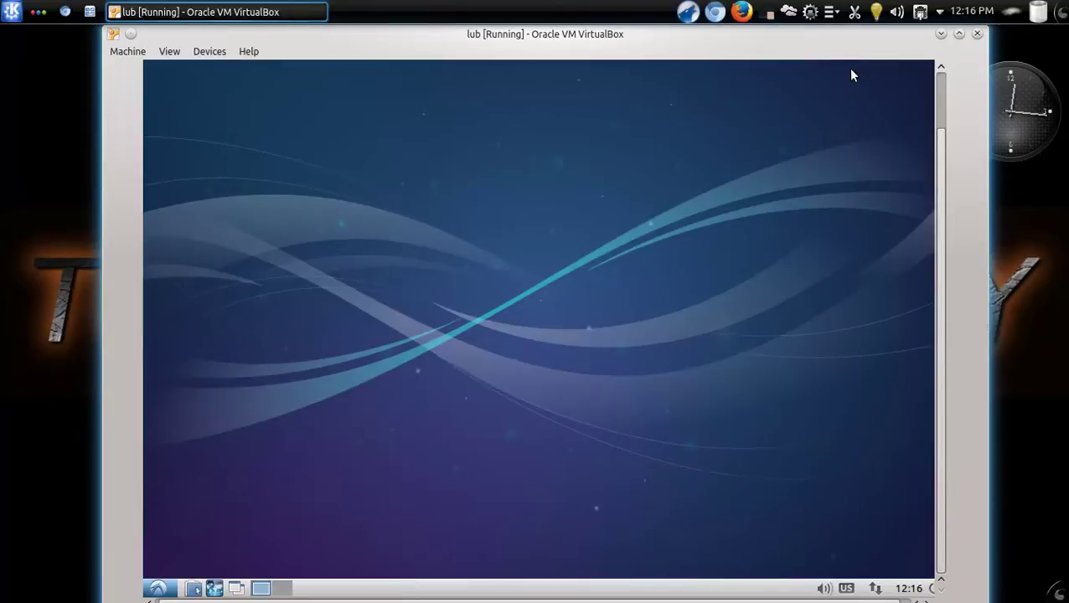
# Expand the main menu's System Tools submenu to show Synaptic Package Manager, Task Manager and XTerm
pyautogui.click(156, 588)
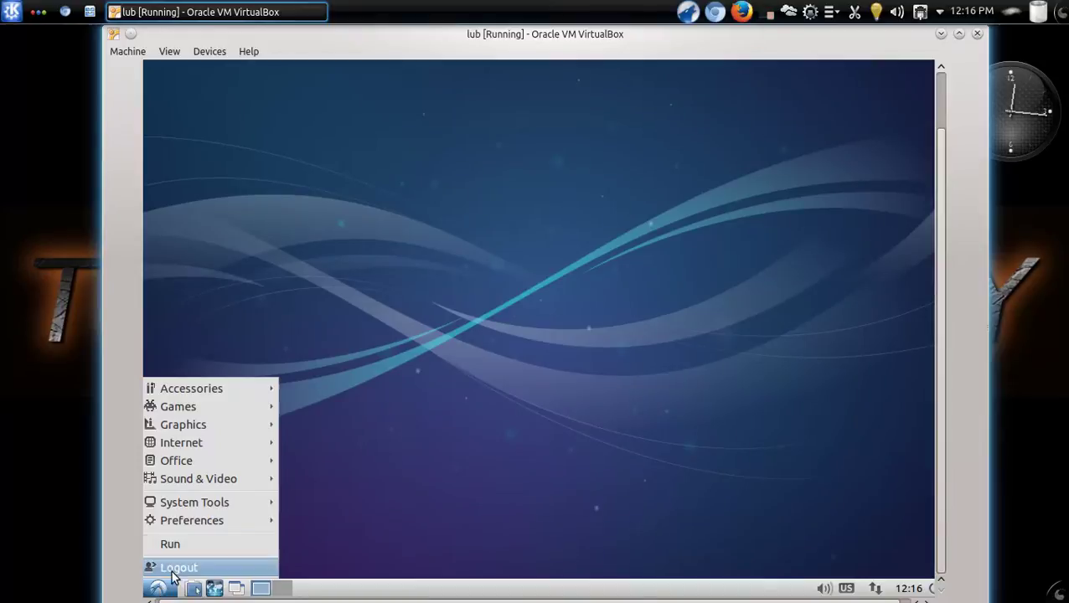
pyautogui.moveTo(244, 489)
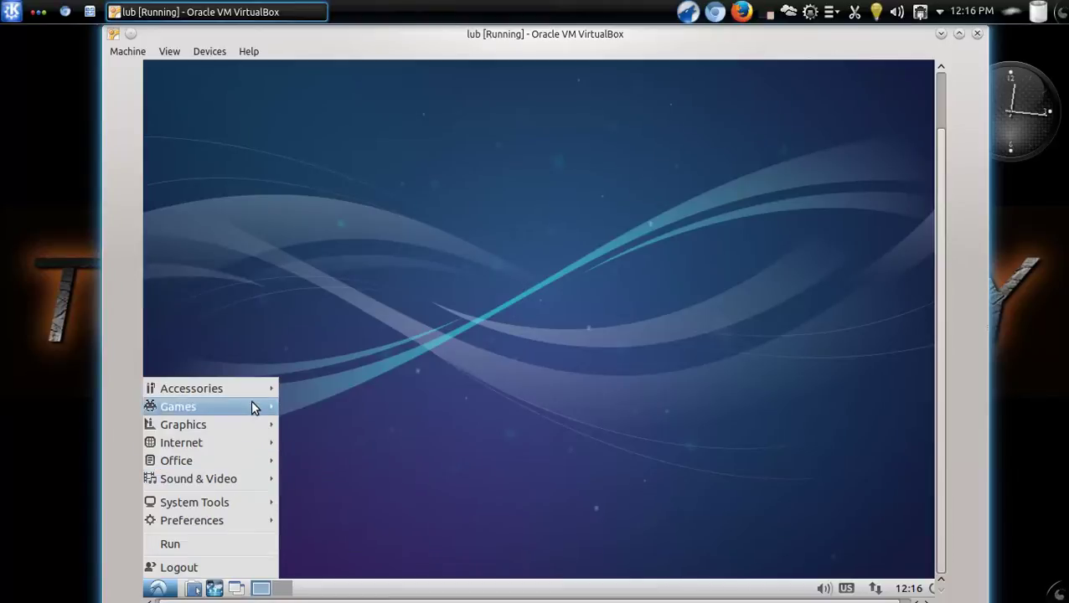
pyautogui.moveTo(257, 390)
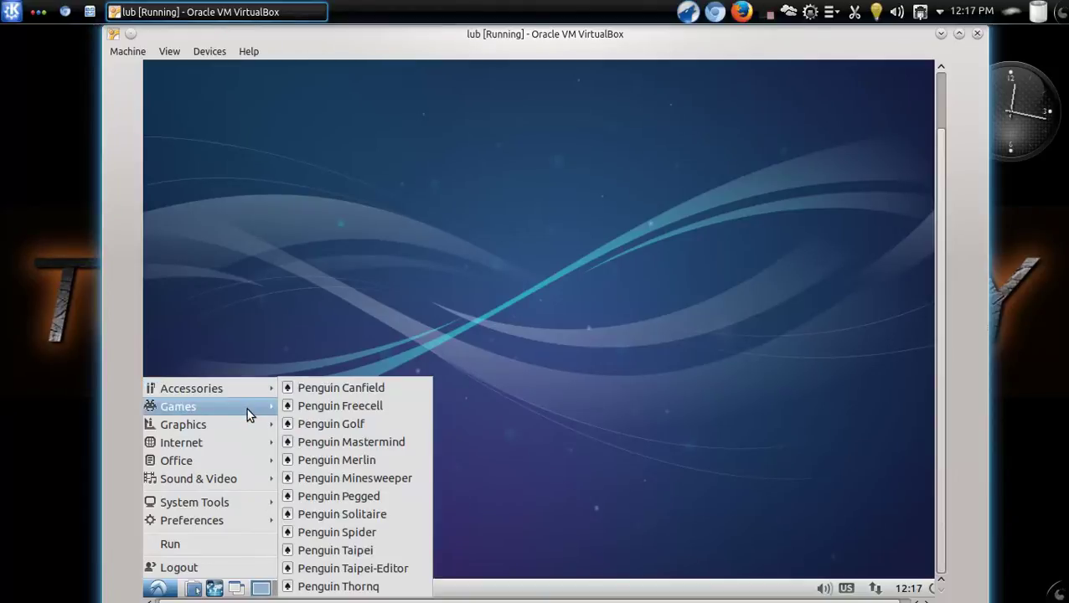
pyautogui.moveTo(241, 441)
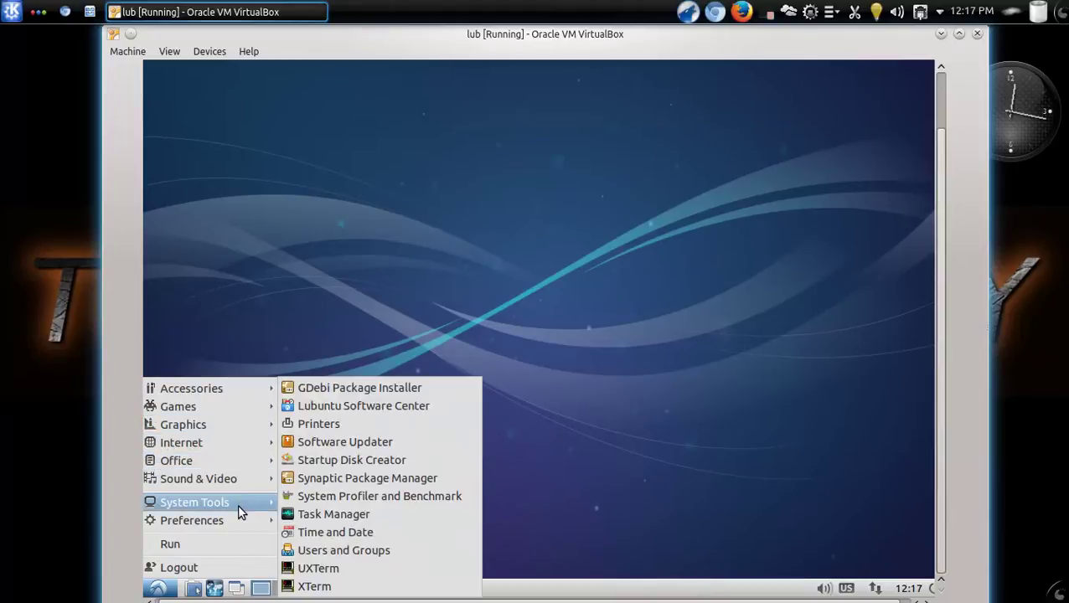
pyautogui.moveTo(238, 520)
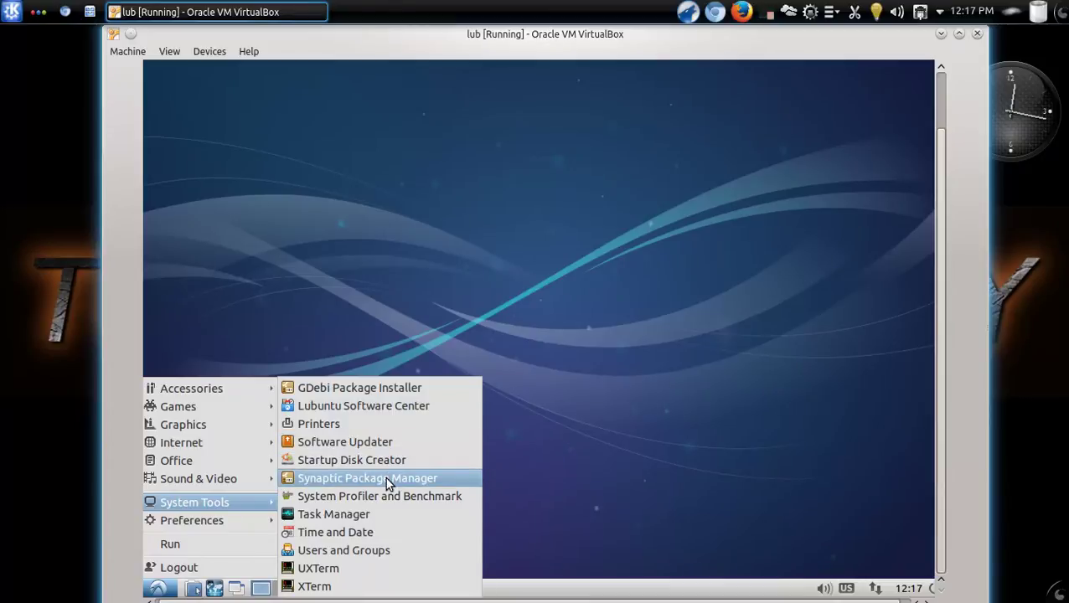
# Launch Synaptic Package Manager, authenticating with the administrator password
pyautogui.click(386, 479)
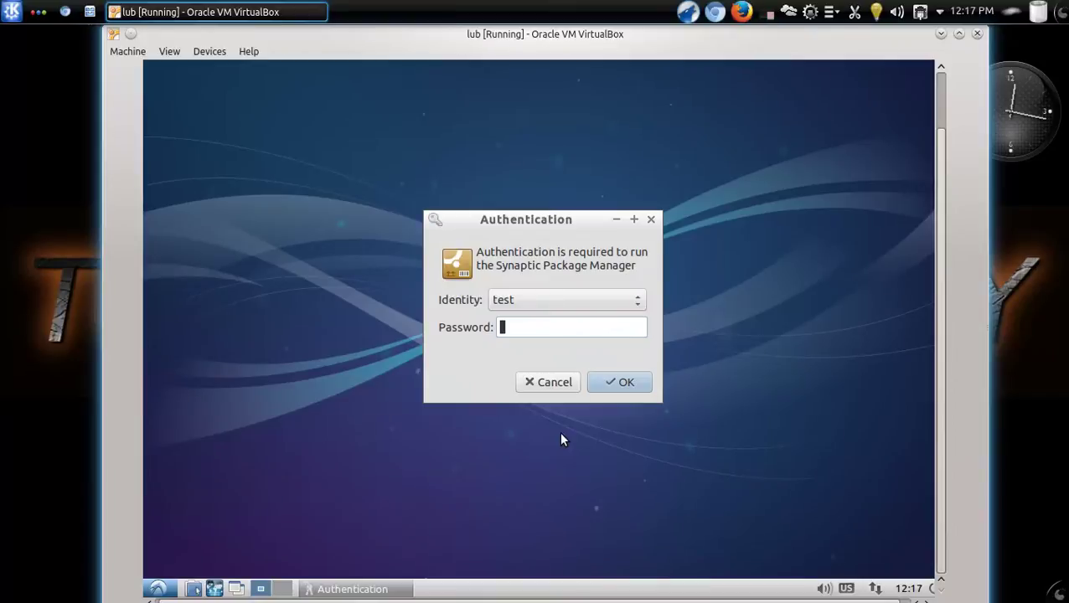
pyautogui.write('test')
pyautogui.press('Return')
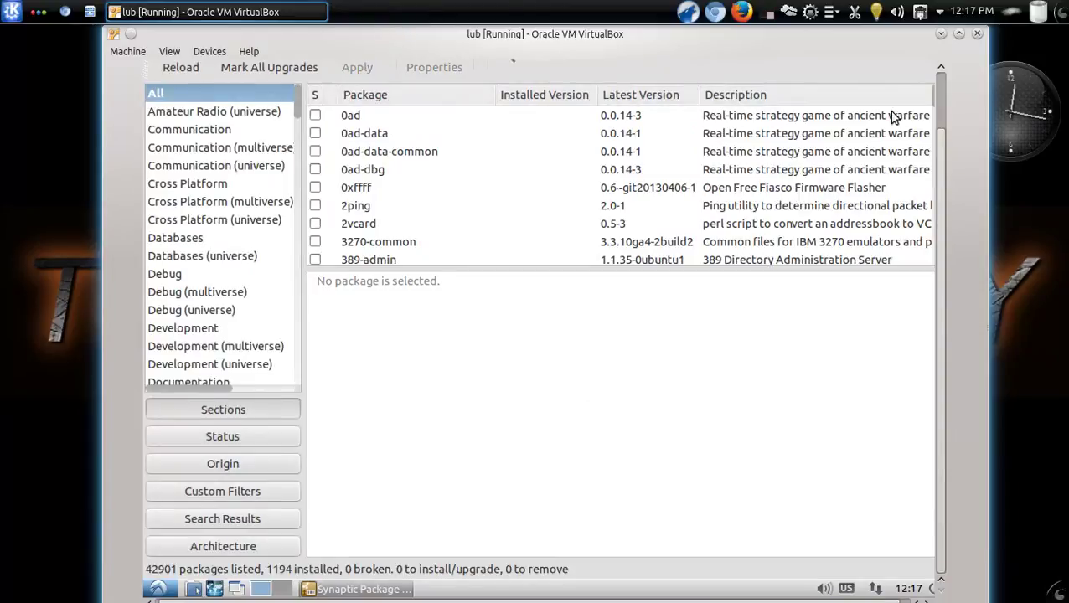
# Search Synaptic for 'lubuntu' to list the matching packages
pyautogui.moveTo(939, 184); pyautogui.dragTo(949, 126)
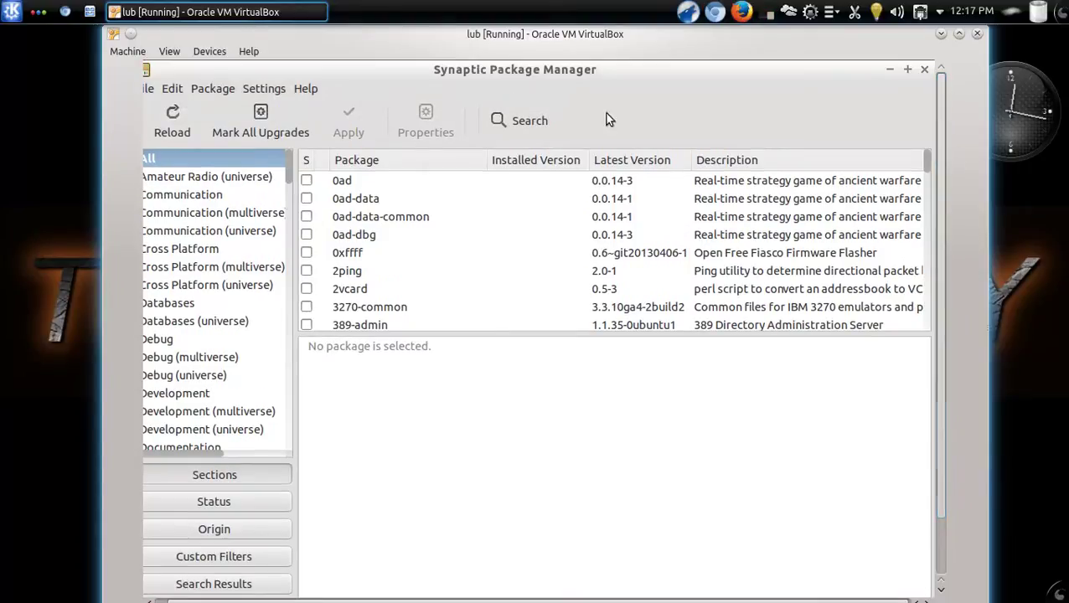
pyautogui.click(511, 120)
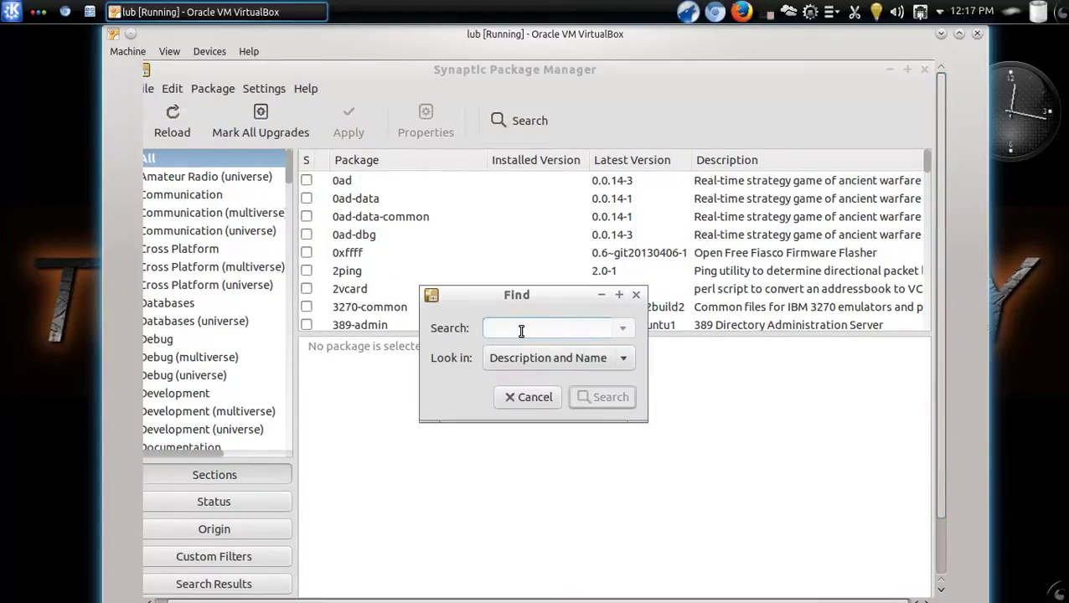
pyautogui.write('lubuntu')
pyautogui.click(621, 397)
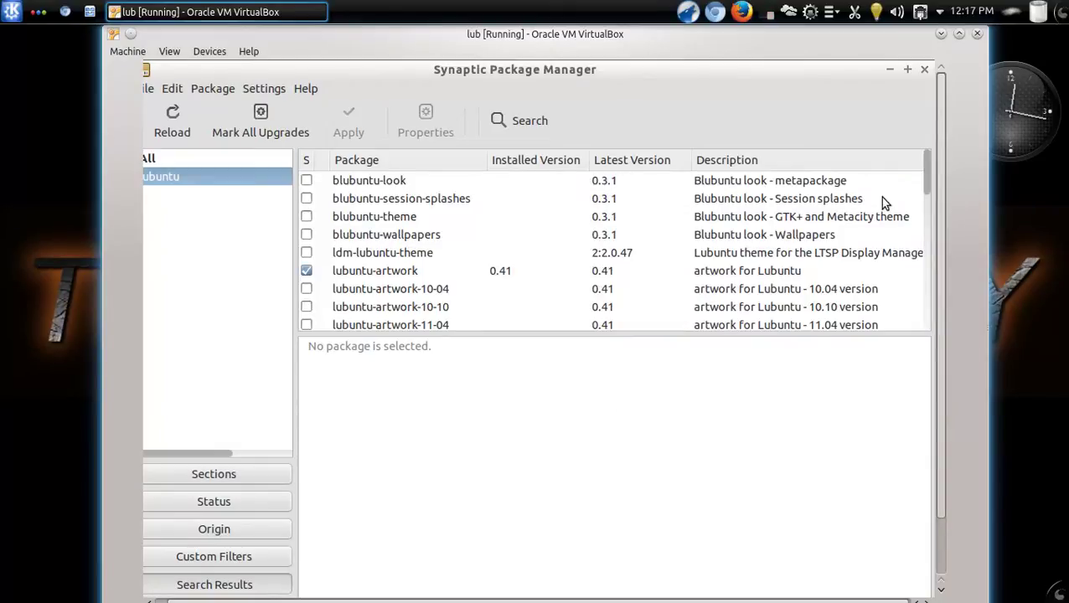
# Select lubuntu-restricted-extras 59 in the results to show its transitional-package description
pyautogui.moveTo(923, 177); pyautogui.dragTo(936, 283)
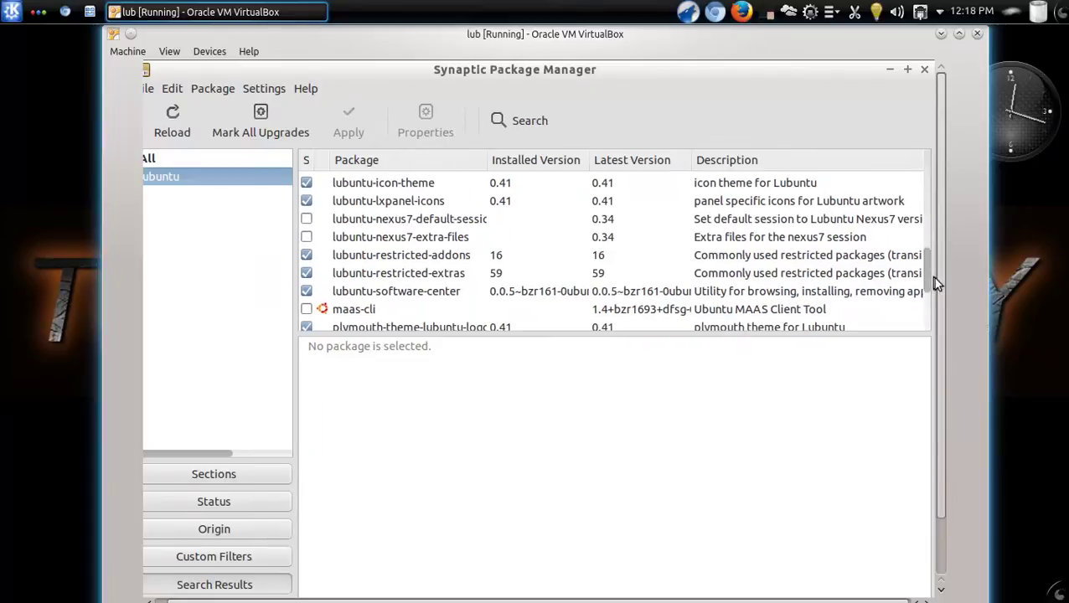
pyautogui.click(424, 280)
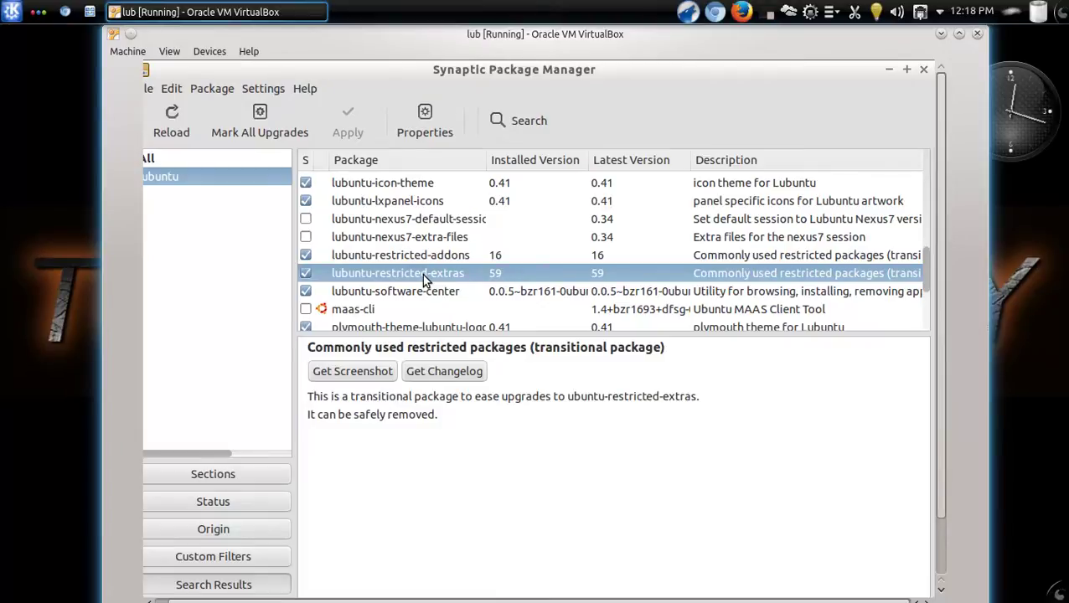
pyautogui.moveTo(925, 273)
pyautogui.mouseDown()
pyautogui.moveTo(925, 196)
pyautogui.moveTo(925, 272)
pyautogui.mouseUp()
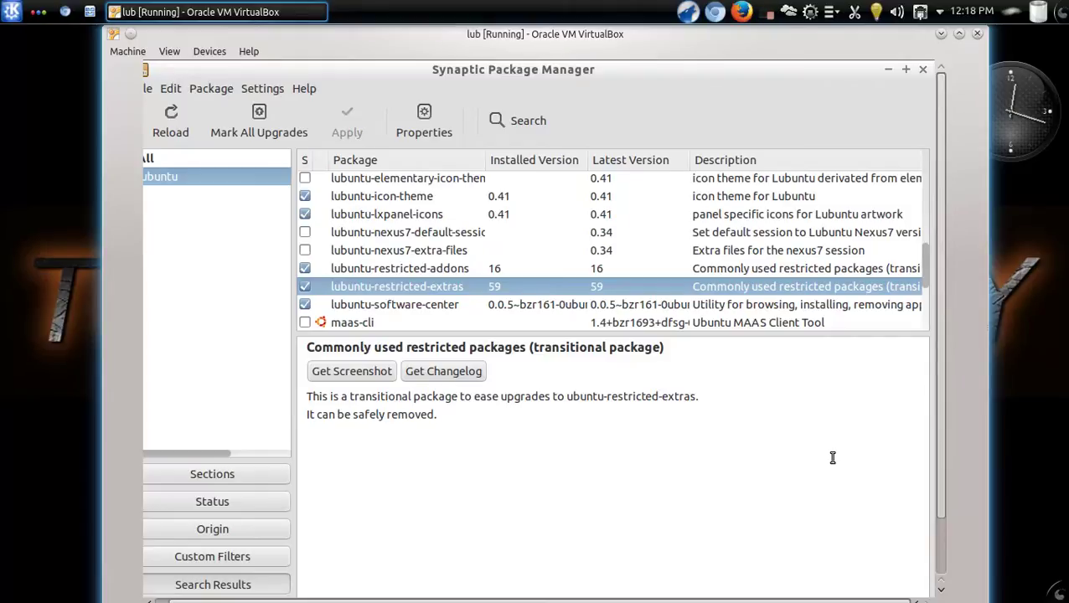
# Restart Synaptic from System Tools with the password, showing all 42901 packages, 1194 installed
pyautogui.click(924, 70)
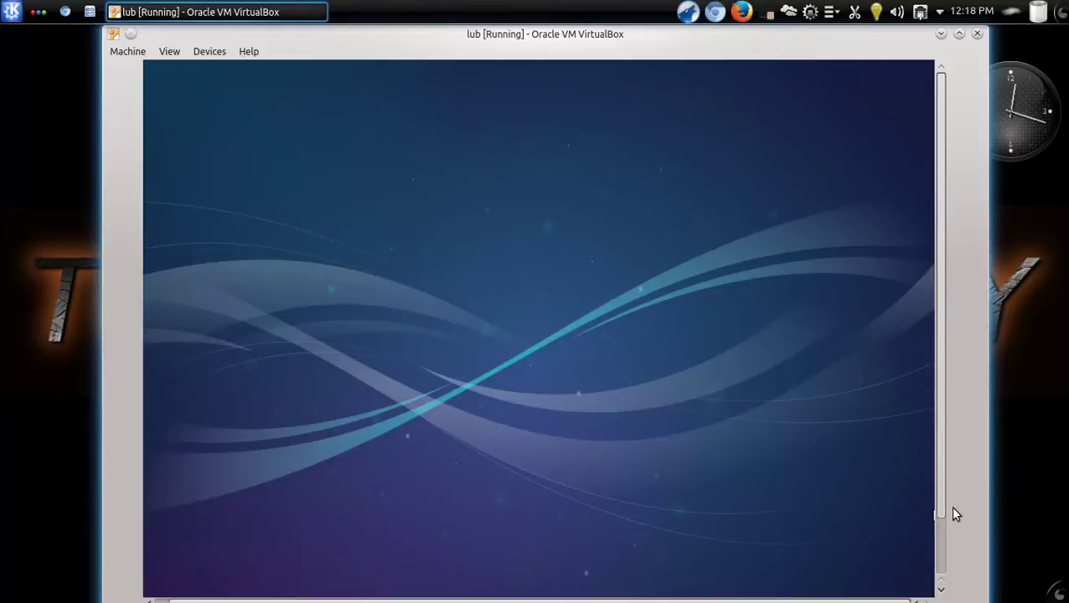
pyautogui.click(941, 537)
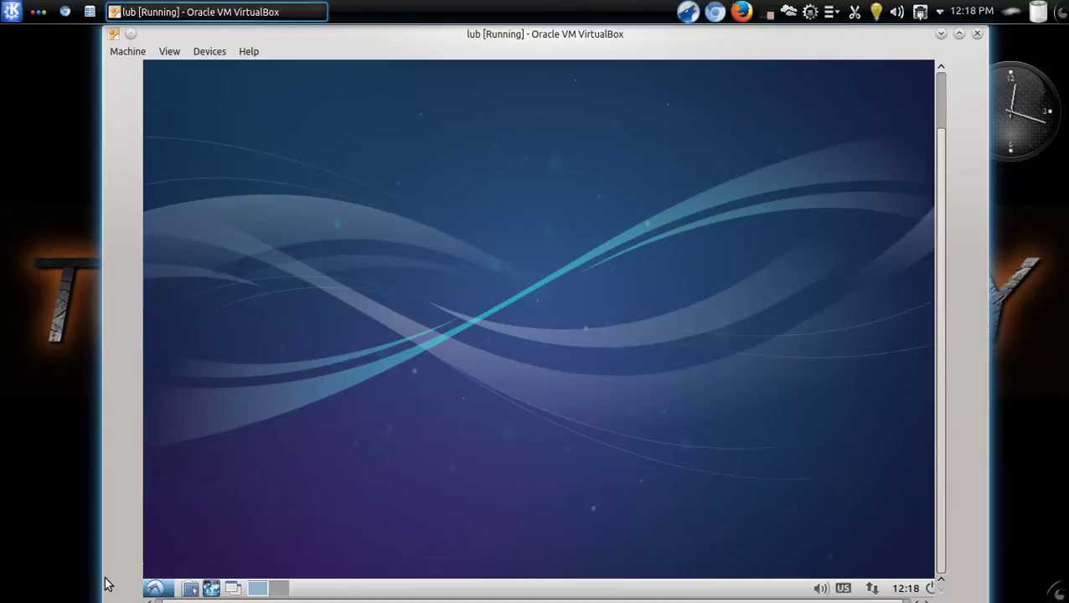
pyautogui.click(157, 589)
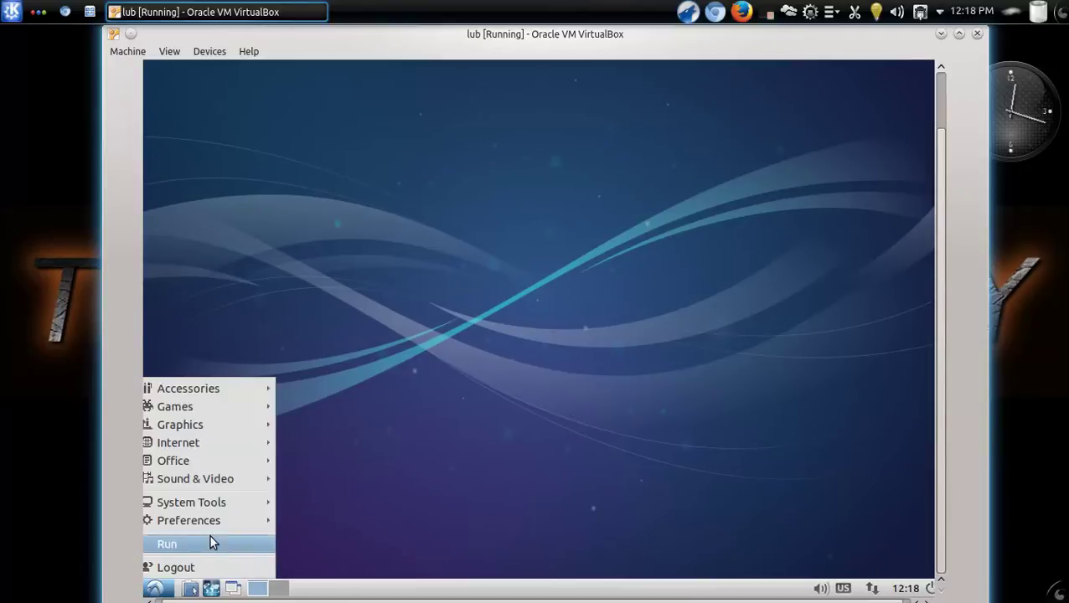
pyautogui.moveTo(224, 505)
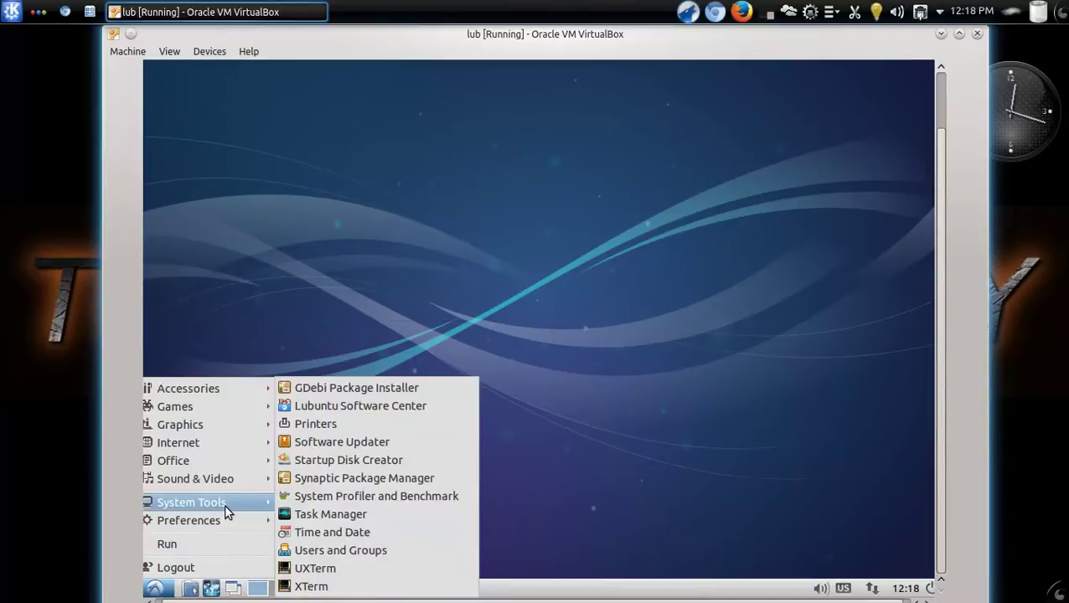
pyautogui.click(344, 479)
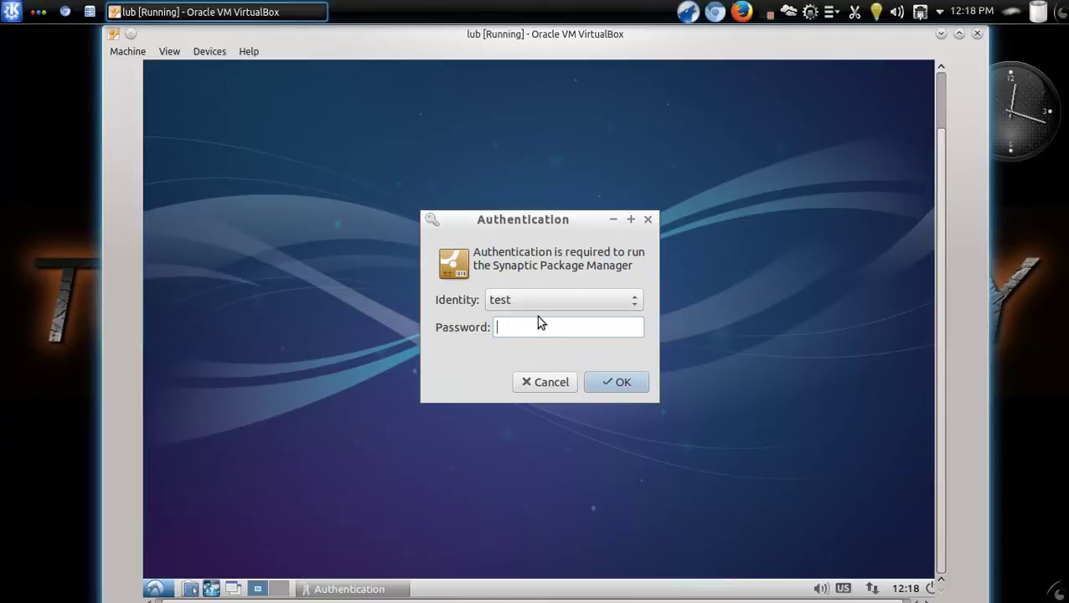
pyautogui.write('•••')
pyautogui.click(603, 382)
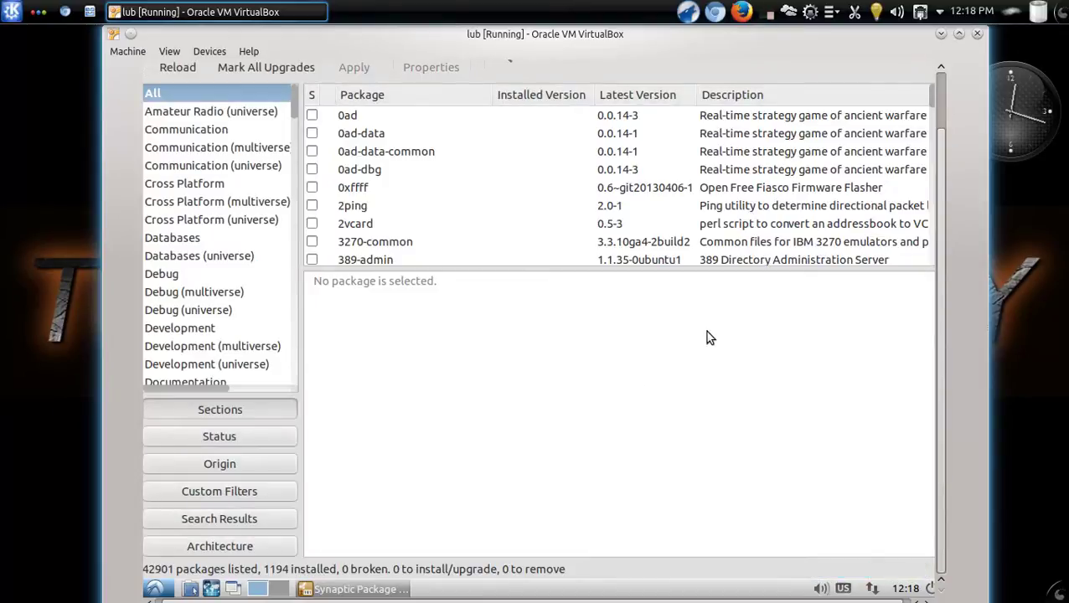
# Minimize the VirtualBox window to the KDE host desktop and look at the KDE launcher
pyautogui.click(159, 589)
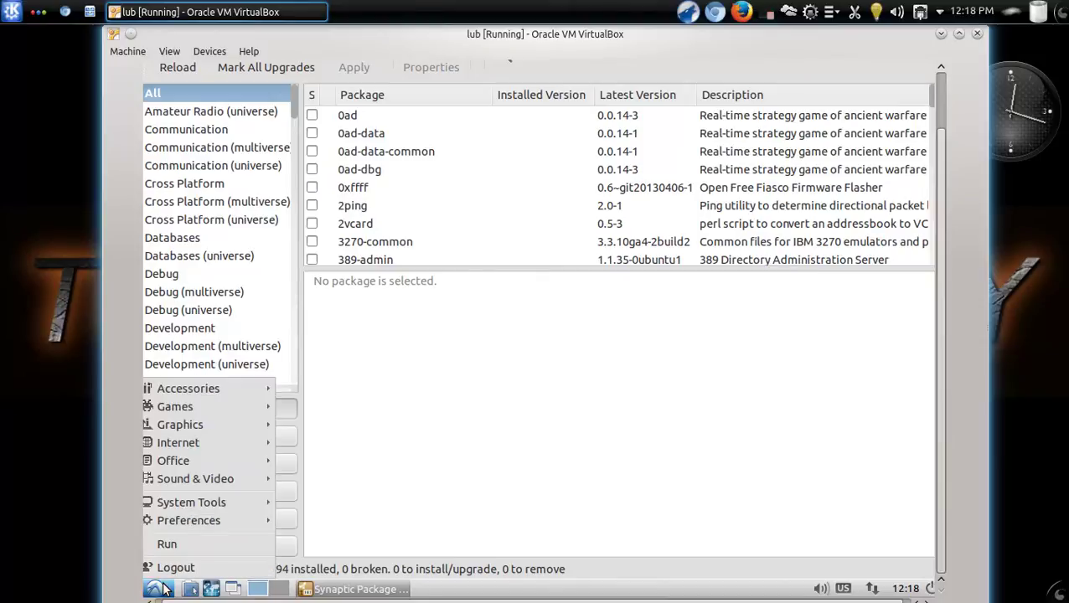
pyautogui.click(163, 589)
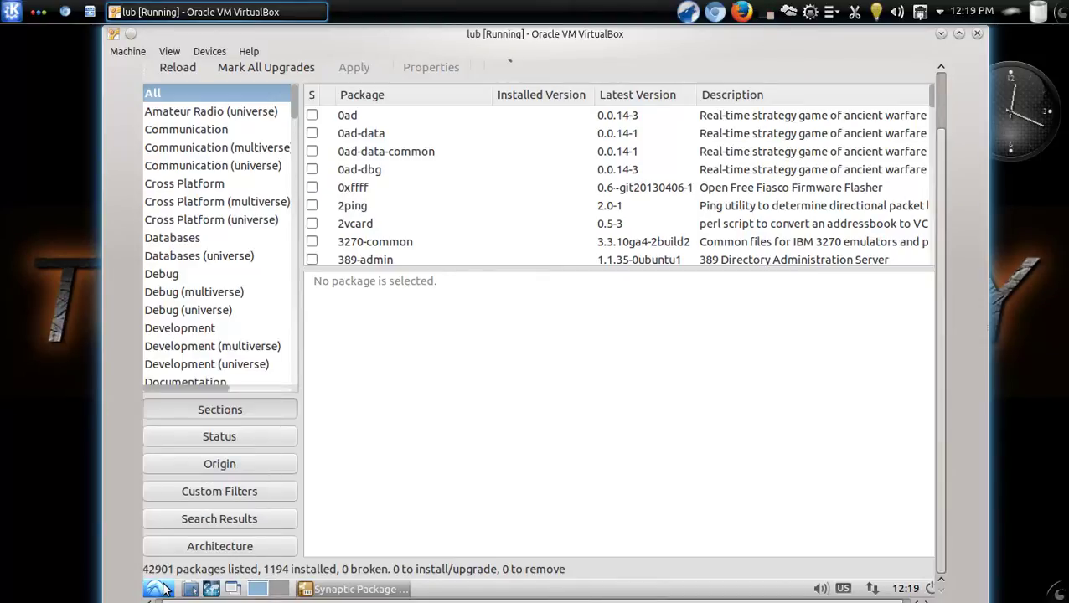
pyautogui.click(940, 34)
pyautogui.click(10, 13)
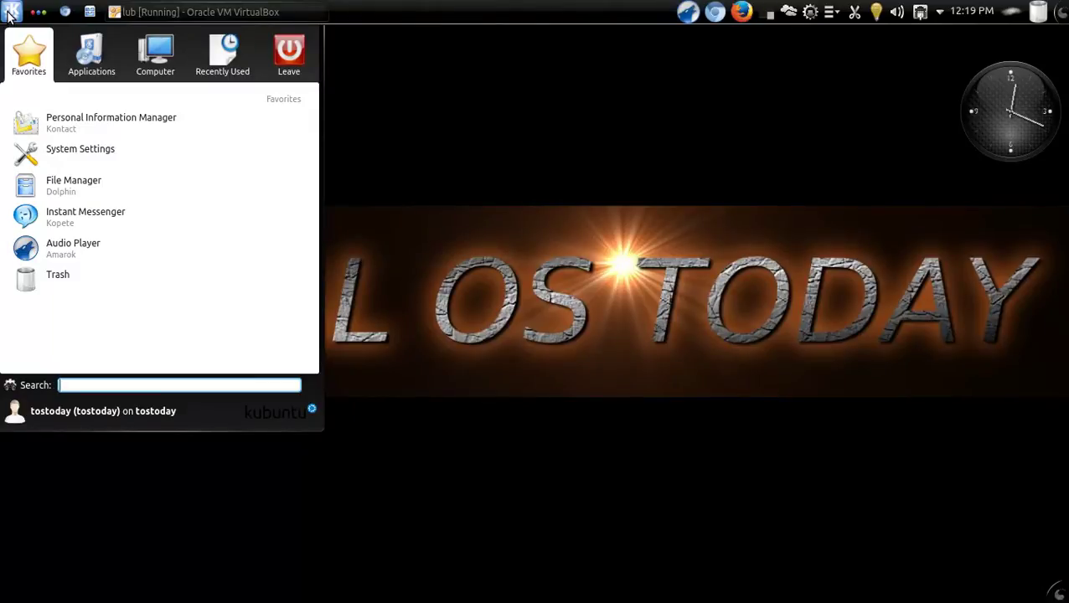
pyautogui.click(598, 191)
# Restore and minimize VirtualBox again, then bring up the screen recorder's options menu
pyautogui.click(242, 12)
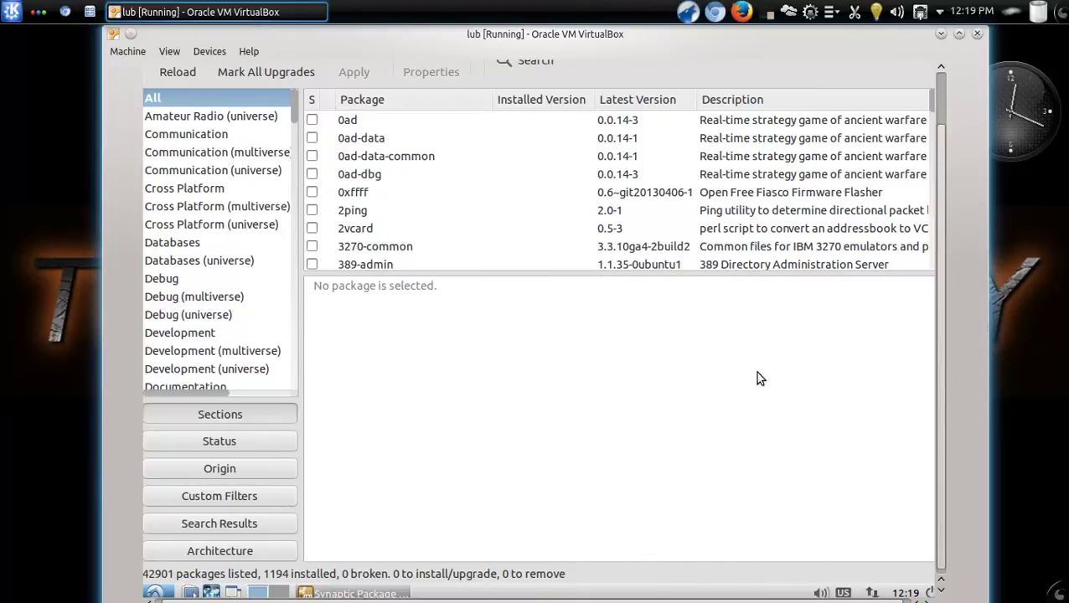
pyautogui.click(940, 34)
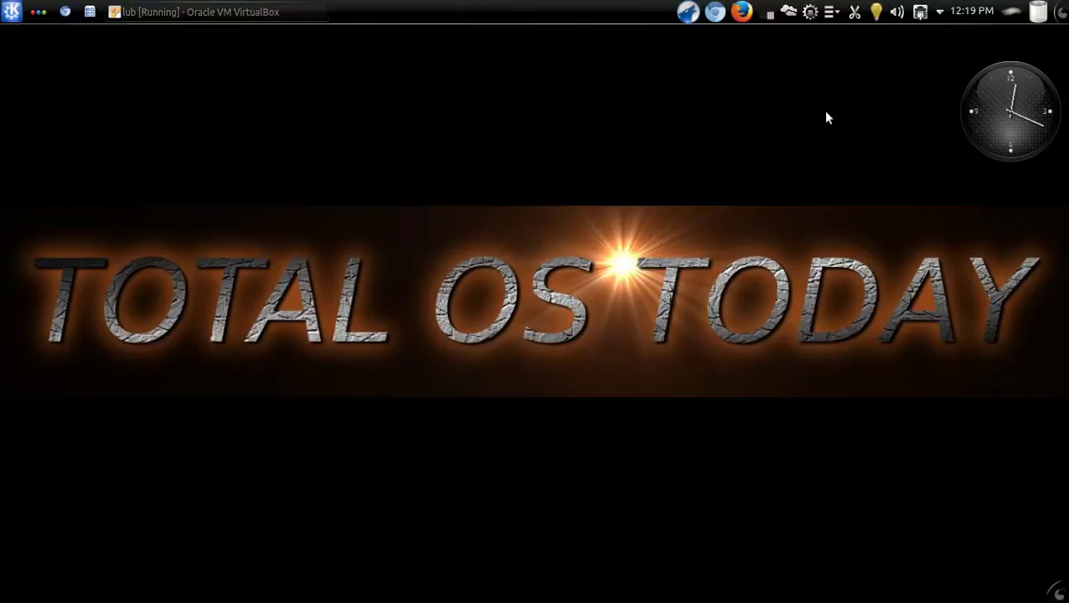
pyautogui.click(769, 14)
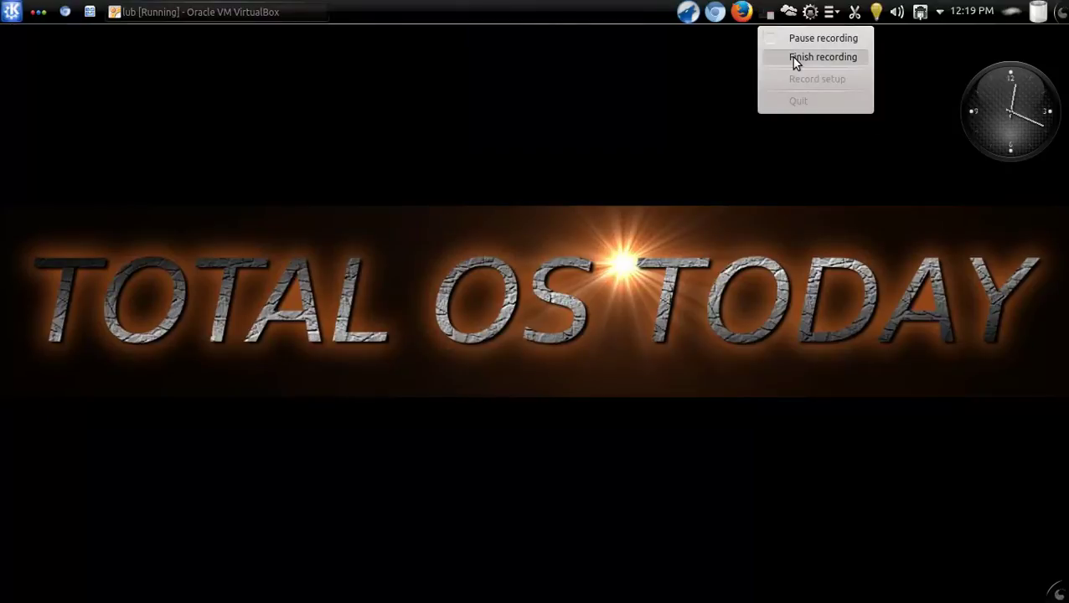